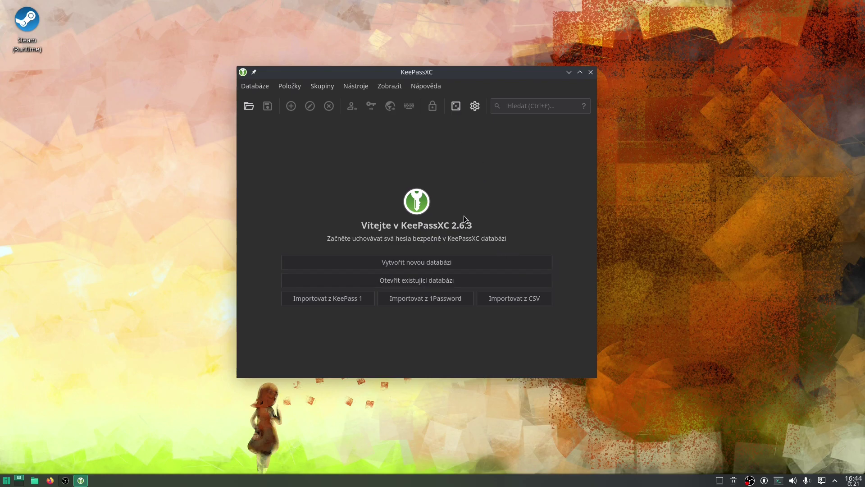
Step: Create a new database named 'NSA Tip' with description 'To je hoši pro vás'
left_click(476, 262)
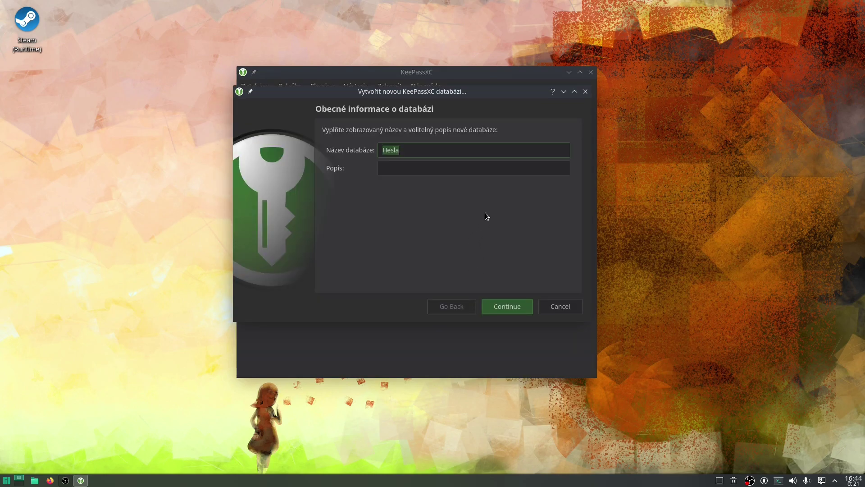
type("NSA")
type("Tip")
left_click(445, 169)
type("To je hoši pro vás")
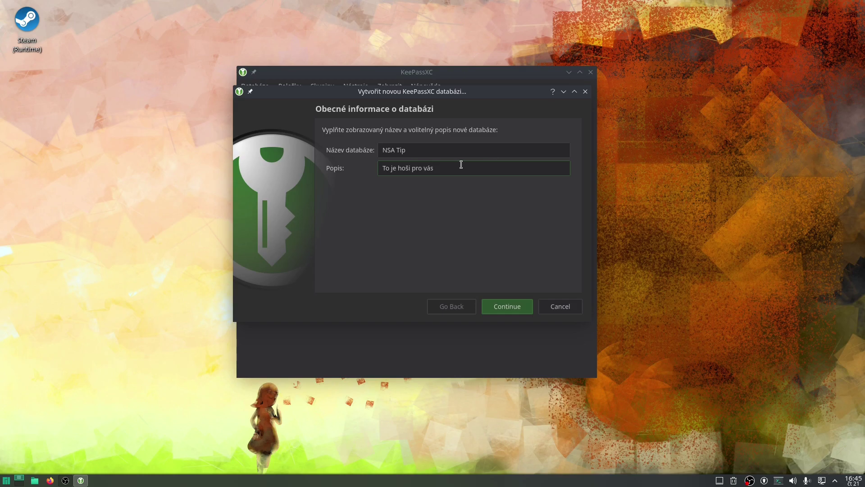
left_click(504, 308)
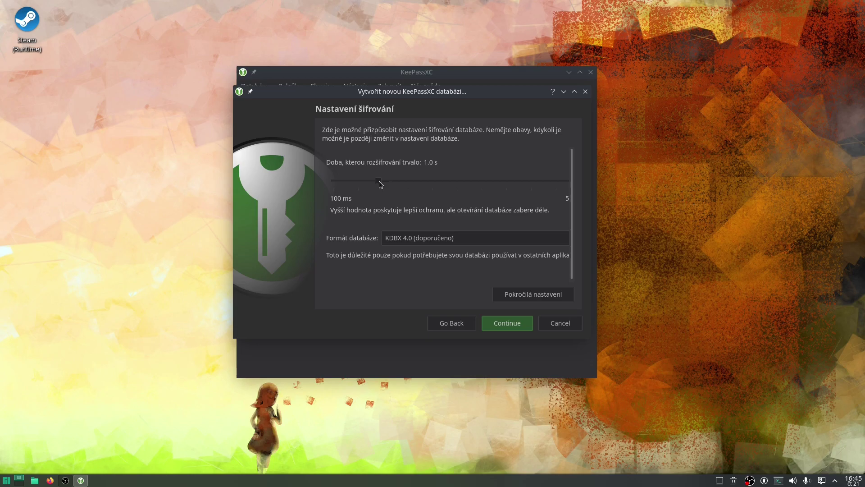
Step: Set the decryption time to 3.2 s, keep the KDBX 4.0 format, and continue
left_click_drag(379, 181, 415, 188)
left_click_drag(537, 201, 557, 199)
left_click_drag(591, 275, 745, 252)
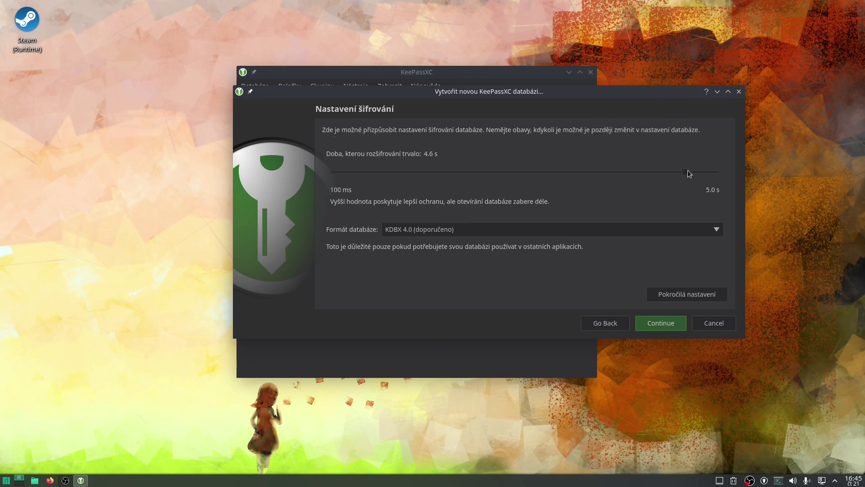
left_click_drag(685, 173, 573, 218)
left_click(717, 232)
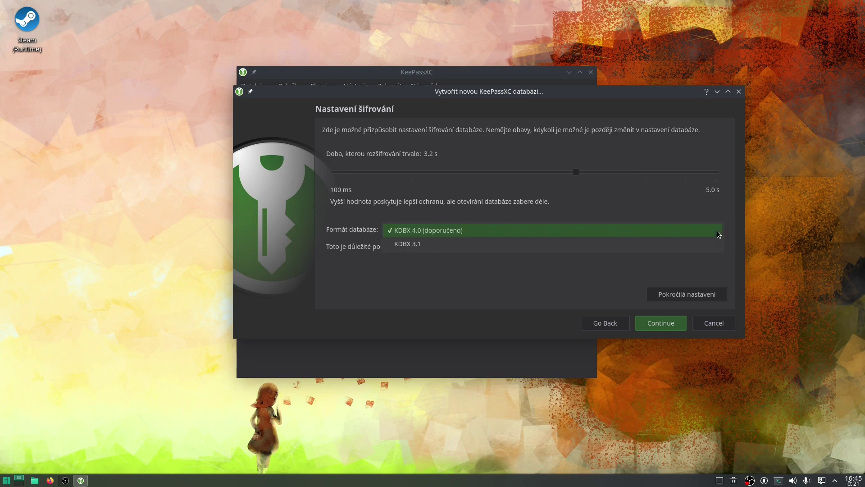
left_click(613, 193)
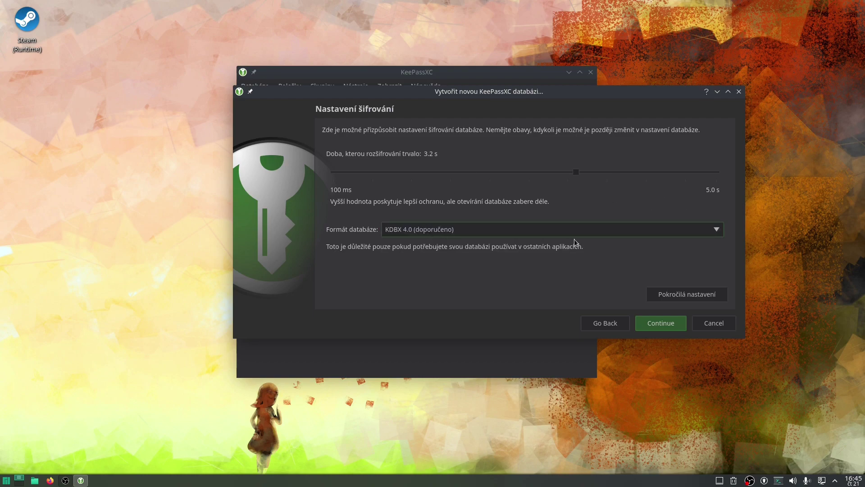
left_click(667, 326)
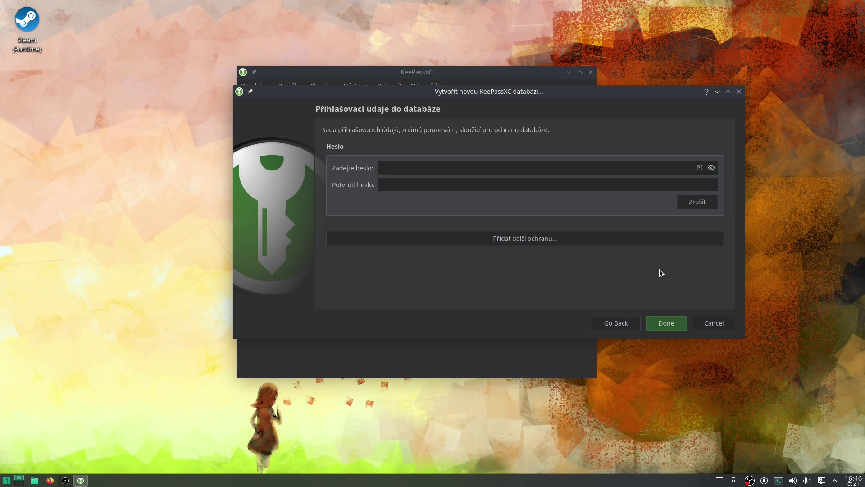
Step: Try the generator's length, Extended ASCII and passphrase options, close it, and reveal extra protection options
left_click(700, 168)
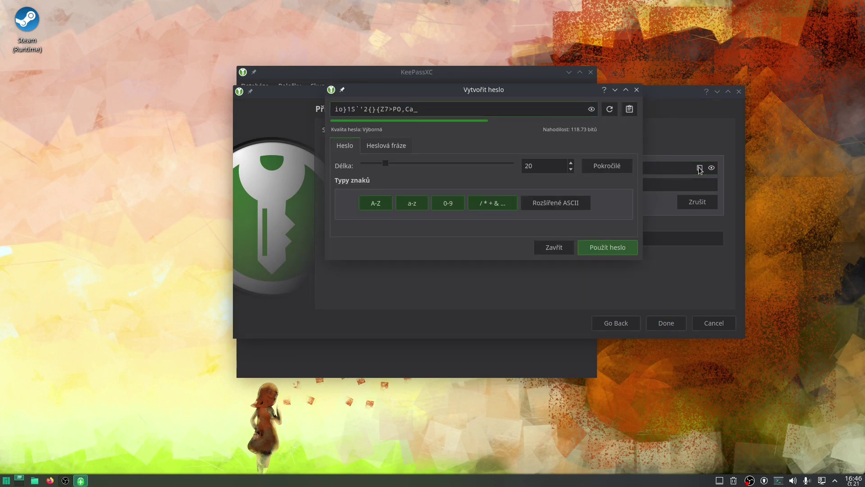
left_click_drag(387, 163, 469, 163)
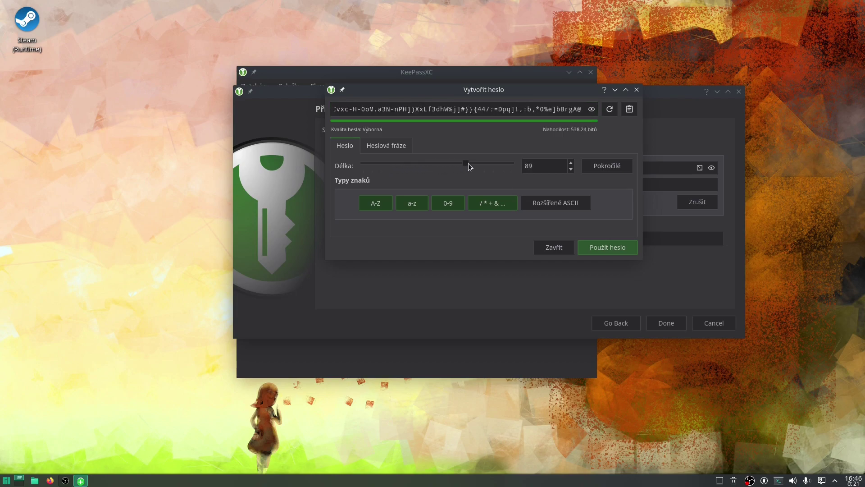
left_click(544, 208)
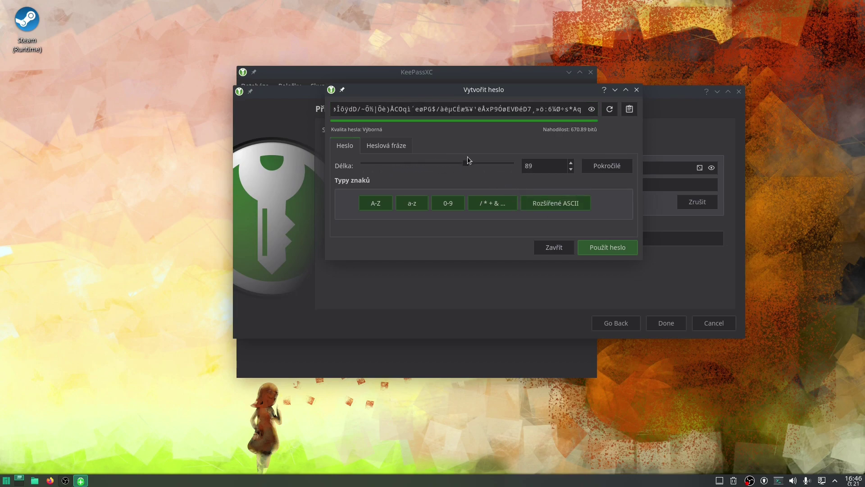
left_click_drag(466, 164, 393, 185)
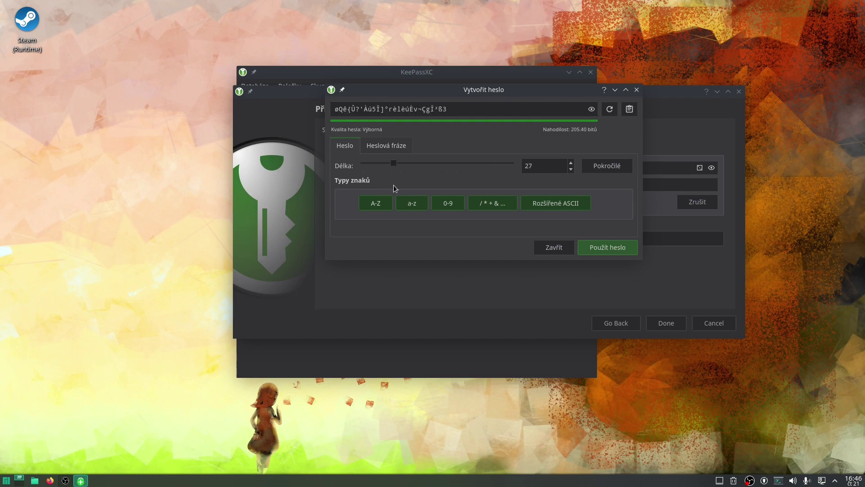
left_click(399, 145)
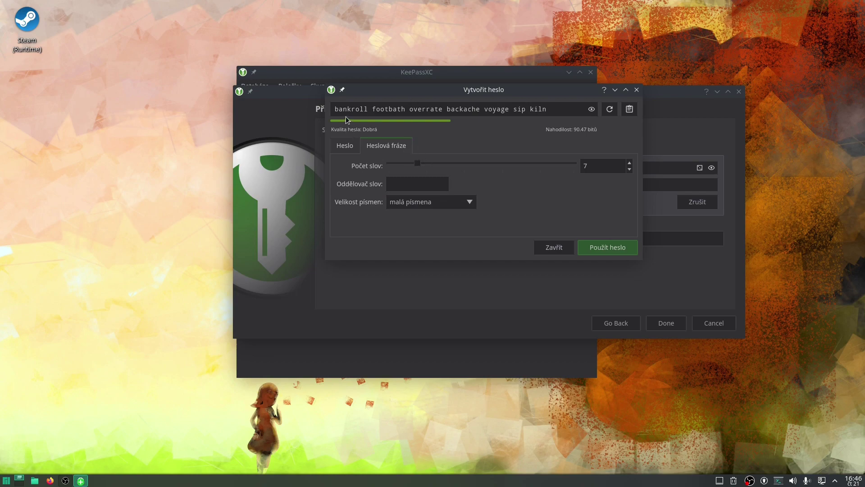
left_click(346, 150)
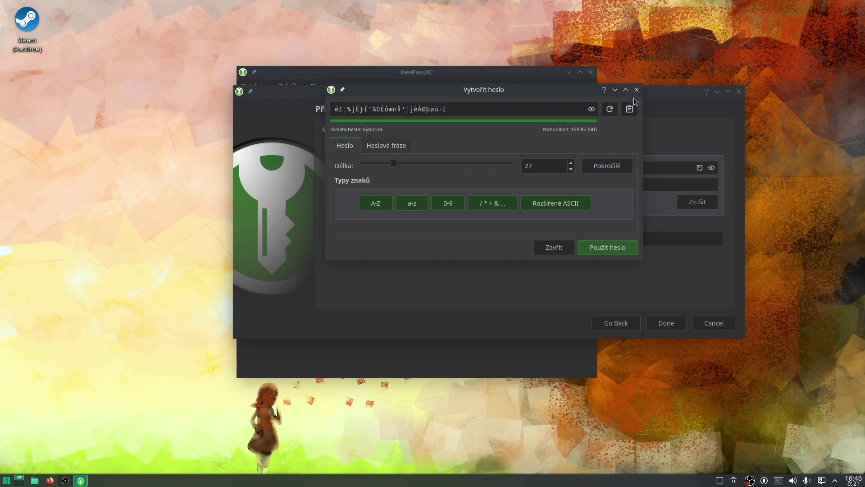
left_click(550, 248)
left_click(532, 239)
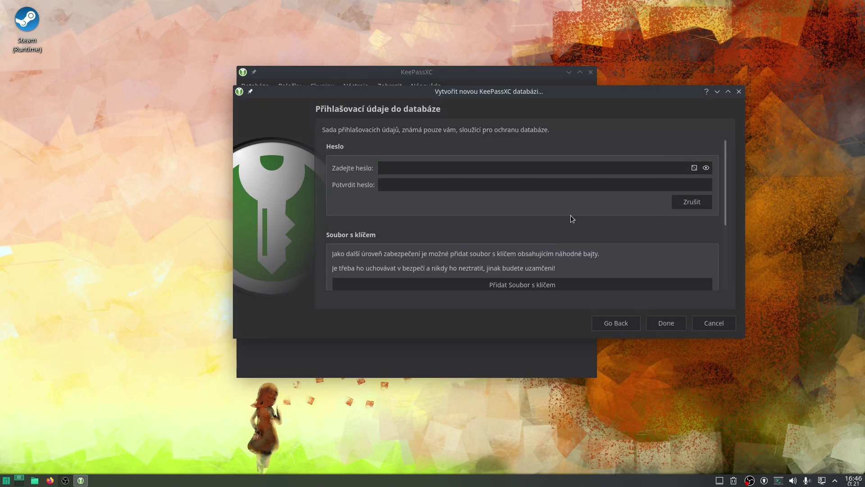
Step: Scroll through the credentials page to review the key file and YubiKey sections
scroll(569, 217, "down", 3)
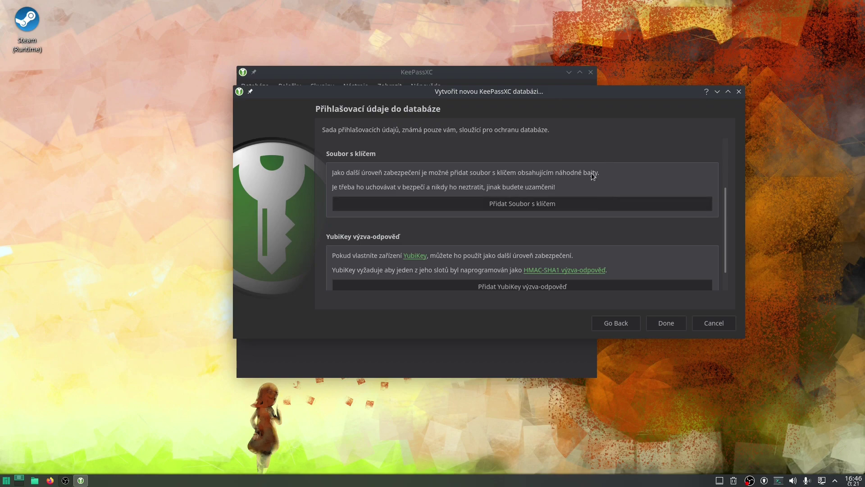
scroll(486, 217, "up", 3)
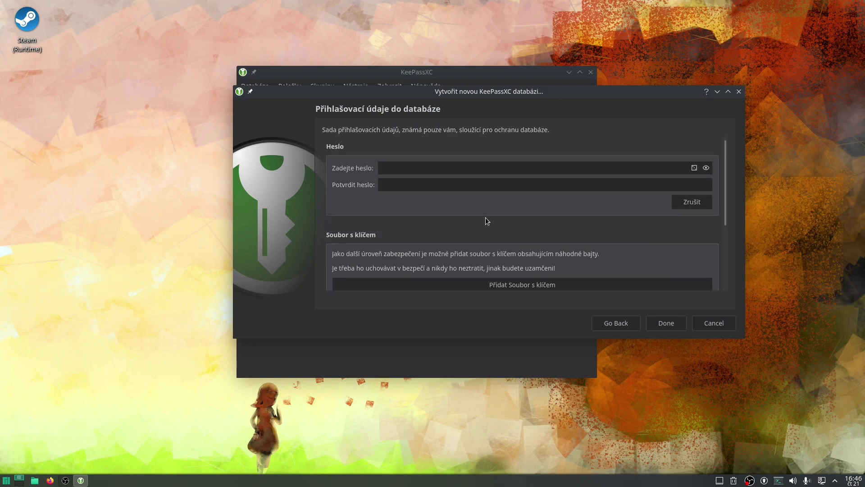
scroll(485, 217, "down", 2)
scroll(482, 228, "down", 1)
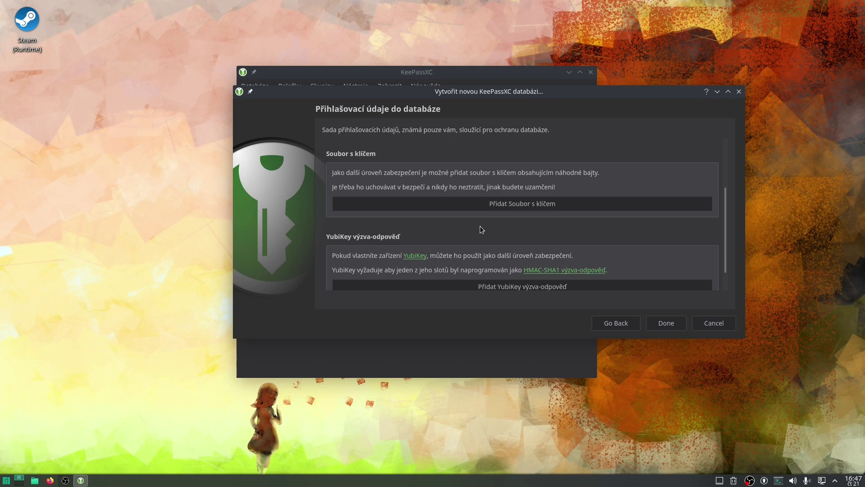
scroll(478, 226, "down", 1)
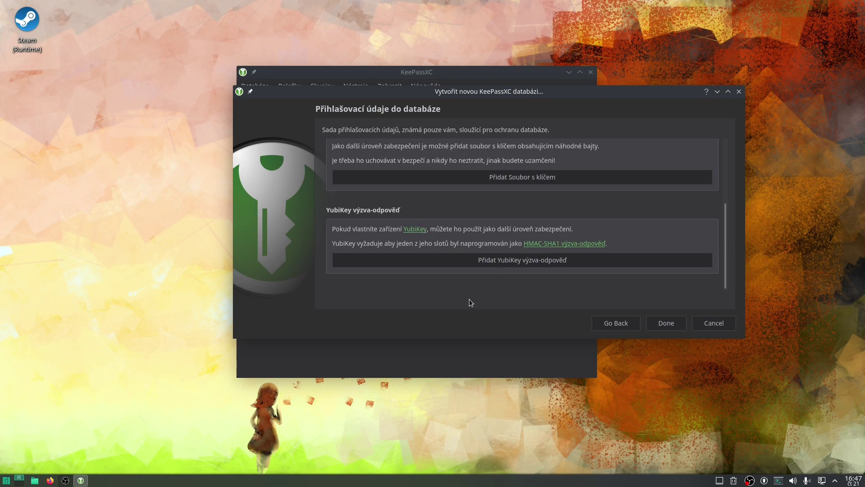
scroll(494, 251, "up", 3)
scroll(500, 264, "down", 1)
scroll(502, 265, "up", 1)
scroll(502, 265, "down", 3)
scroll(502, 265, "up", 1)
scroll(502, 266, "down", 2)
scroll(486, 235, "up", 4)
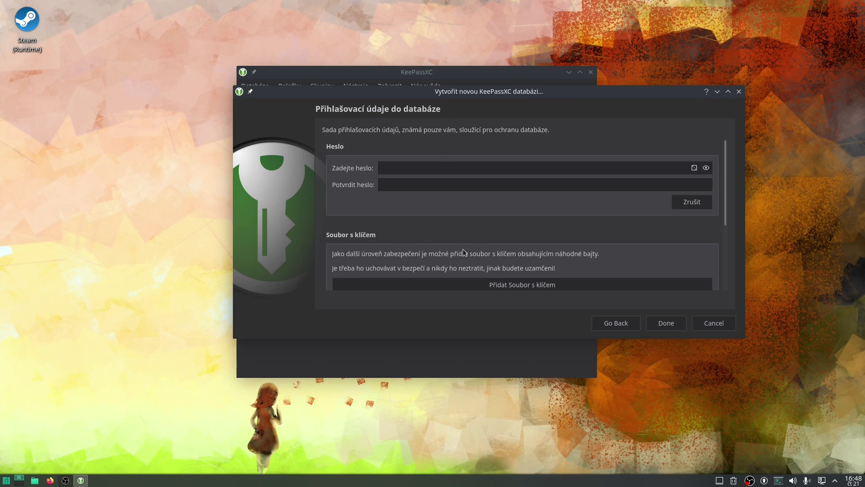
scroll(464, 250, "down", 1)
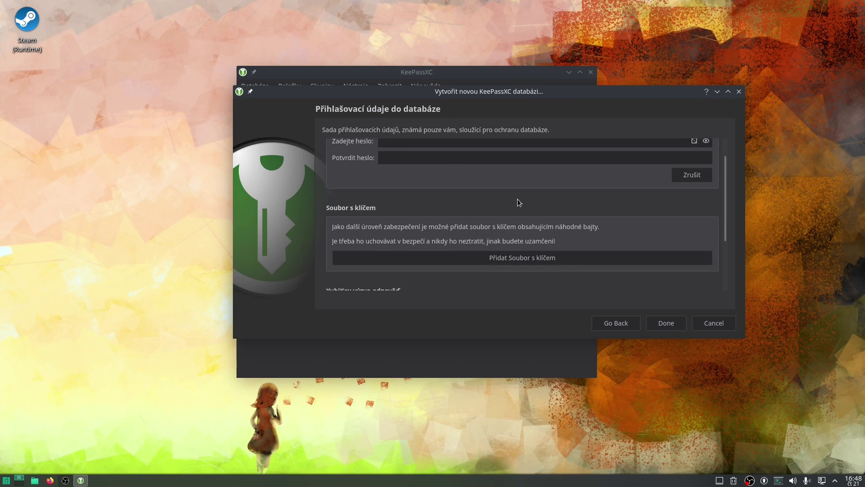
scroll(493, 207, "up", 1)
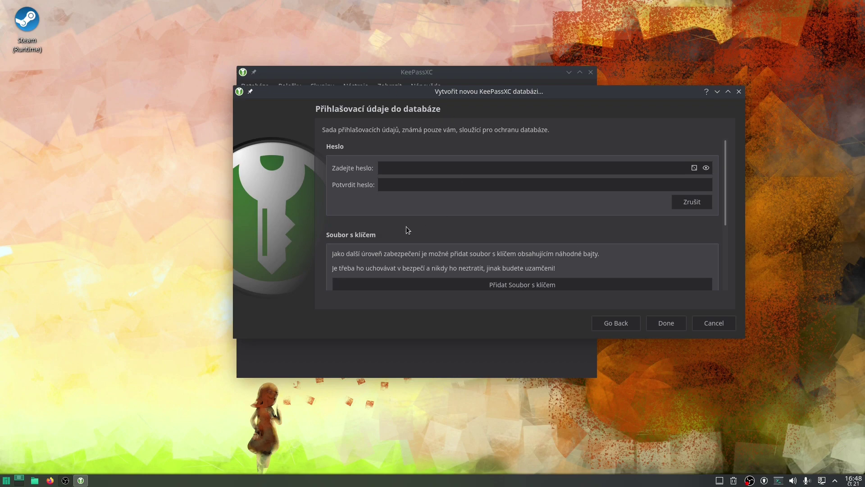
scroll(485, 218, "down", 2)
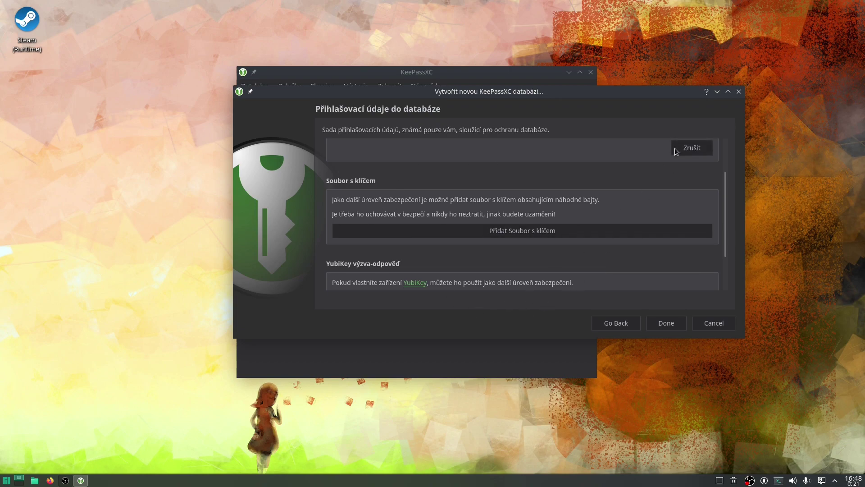
scroll(490, 261, "up", 2)
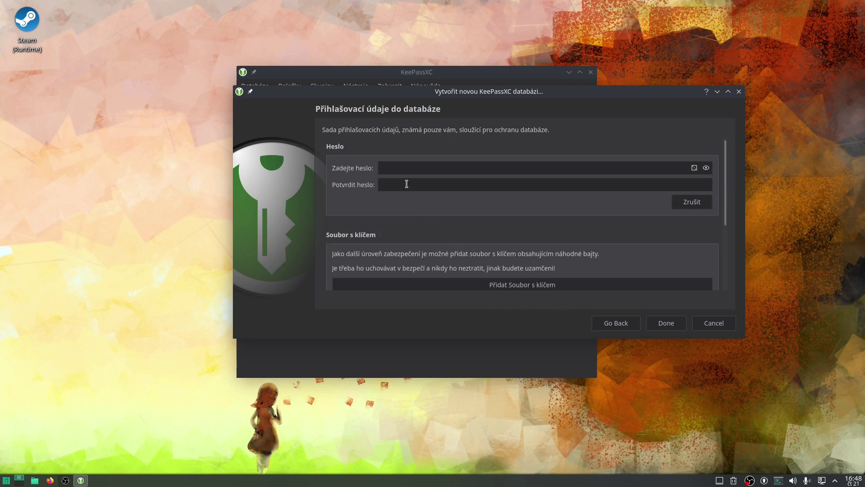
Step: Type the master password, confirm it in Potvrdit heslo, and mask the characters
left_click(407, 167)
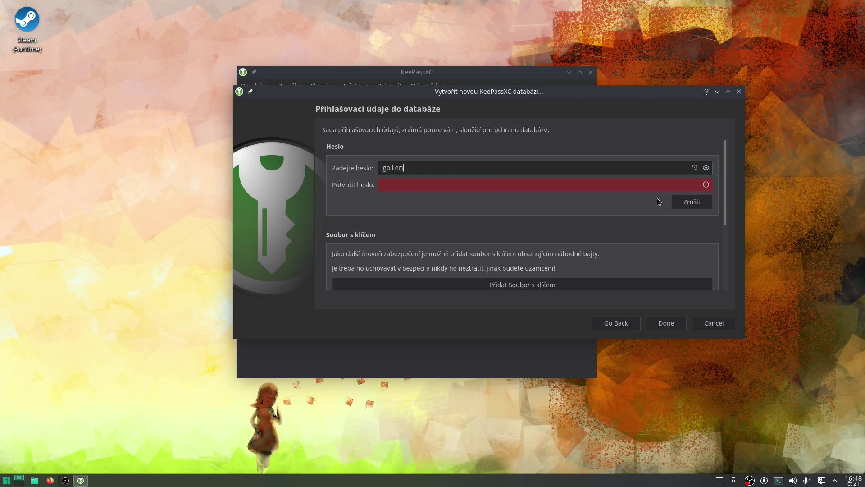
left_click(609, 184)
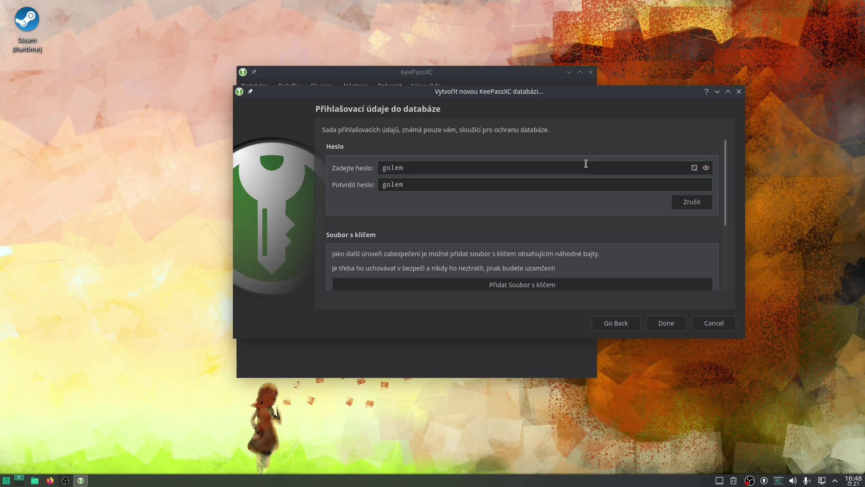
left_click(707, 168)
Step: Finish the wizard and save the database as Hesla.kdbx in the home folder
left_click(666, 323)
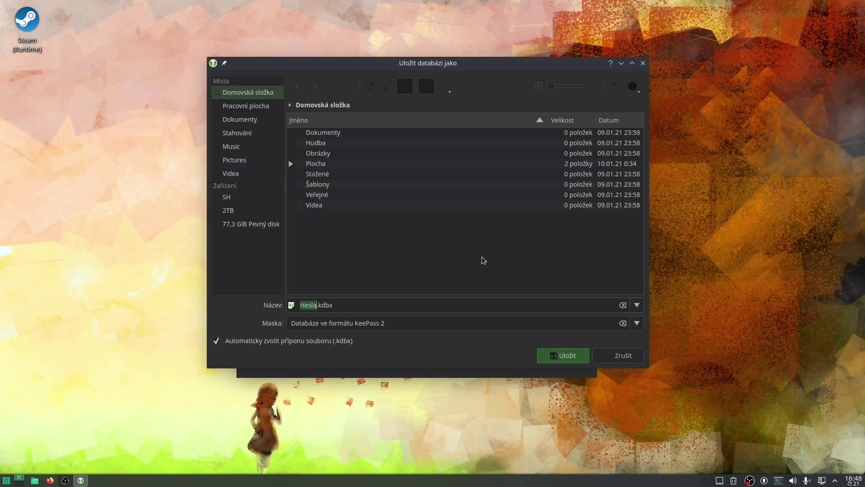
left_click_drag(423, 63, 364, 71)
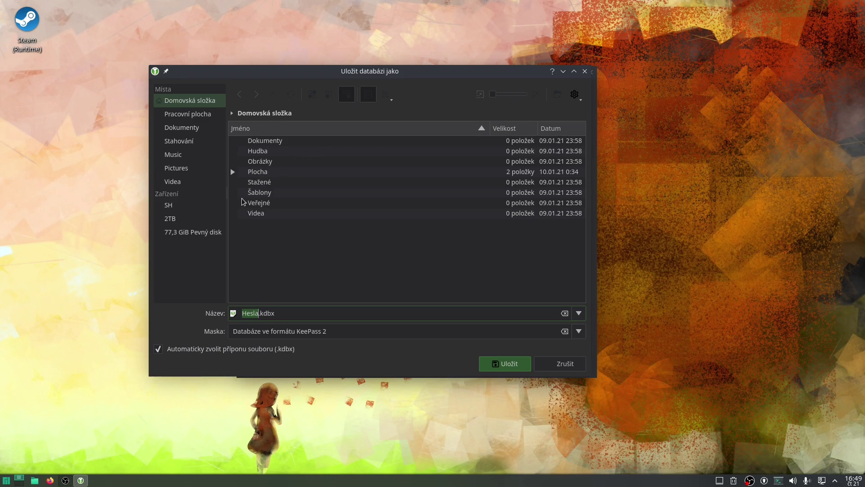
left_click(186, 156)
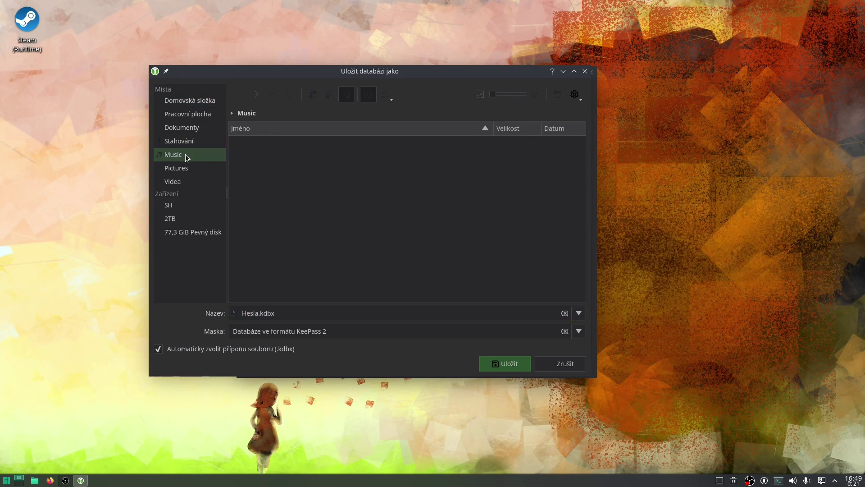
left_click(190, 169)
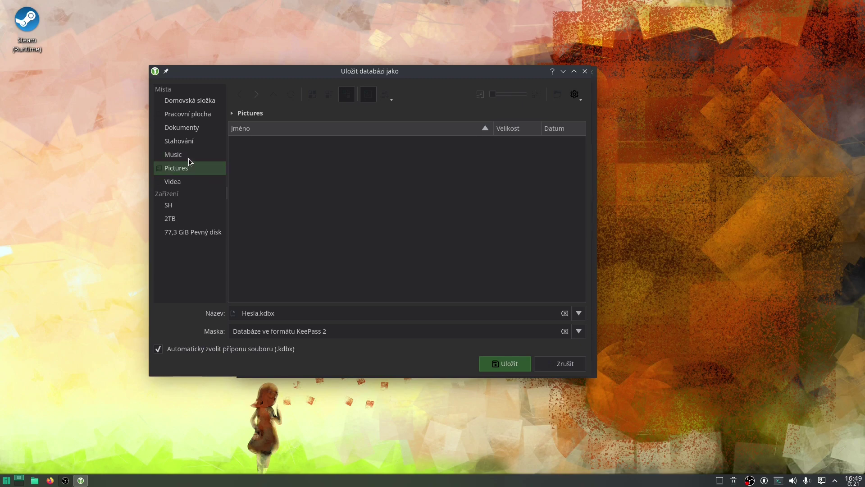
left_click(203, 99)
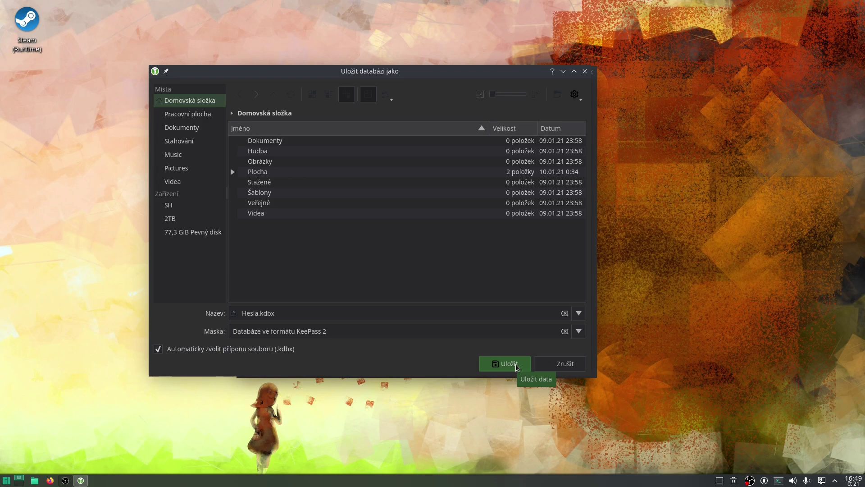
left_click(516, 364)
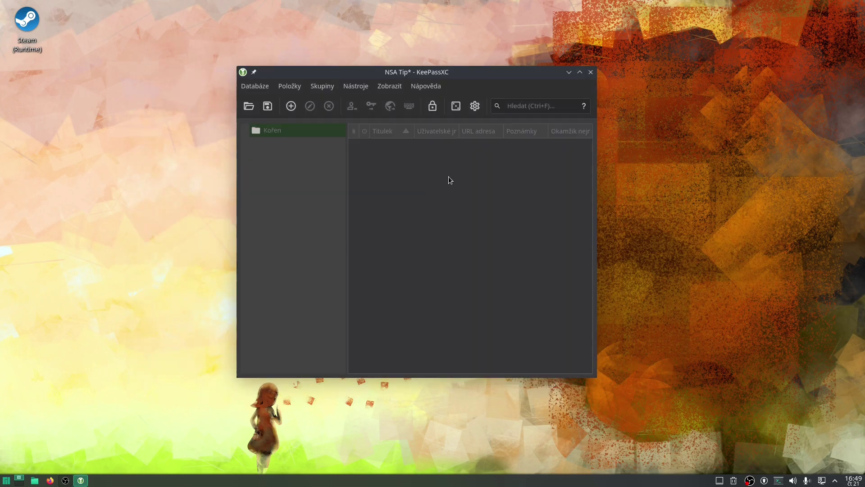
mouse_move(407, 72)
left_mouse_down()
mouse_move(470, 89)
mouse_move(359, 88)
mouse_move(453, 35)
mouse_move(367, 72)
mouse_move(397, 60)
left_mouse_up()
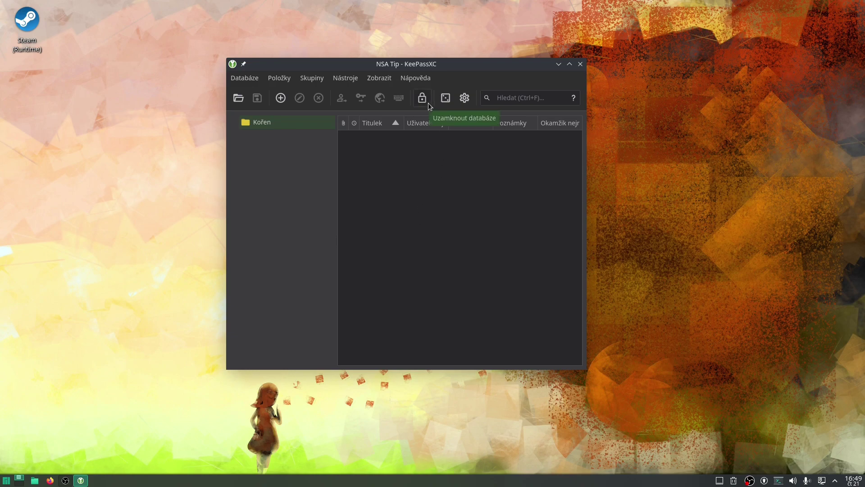
Step: Add an entry titled 'Můj YouTube', correcting the title typo, and enter the username
left_click(281, 99)
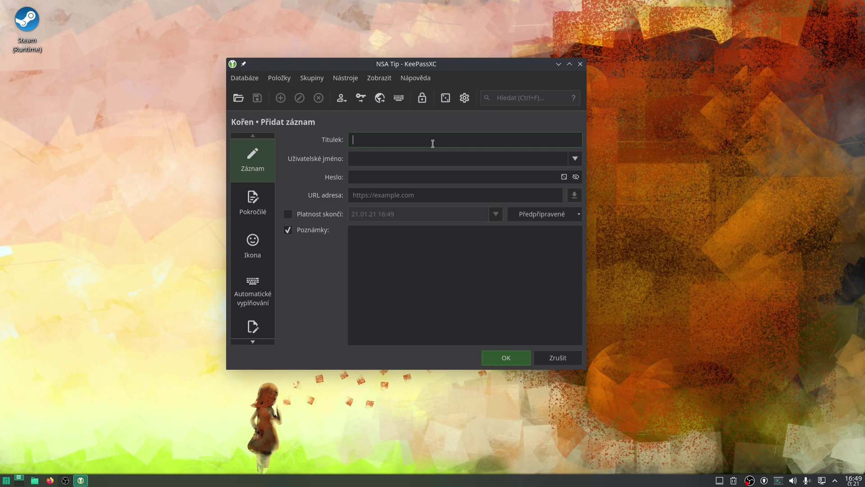
type("Můj ZouTube")
key("BackSpace")
type("Y")
left_click(376, 157)
type("Franta Uživatel")
Step: Generate a 59-character password for the entry with Extended ASCII enabled
left_click(531, 181)
left_click(565, 177)
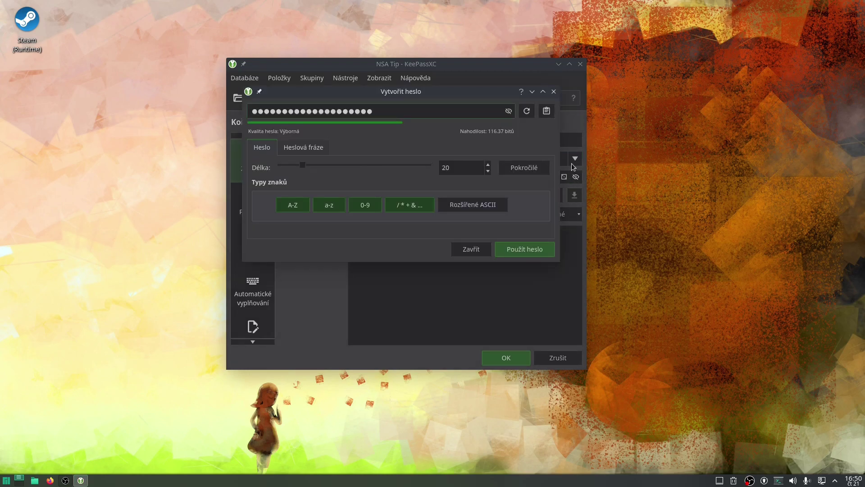
left_click_drag(304, 163, 437, 170)
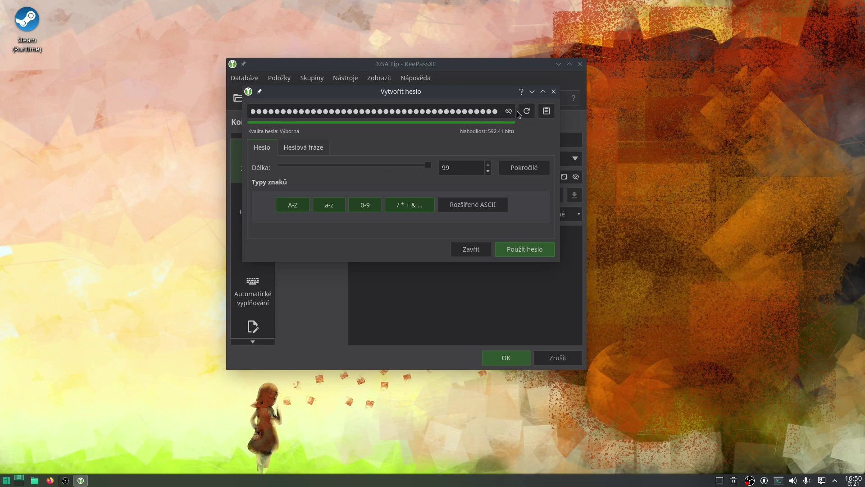
mouse_move(561, 232)
left_mouse_down()
mouse_move(640, 231)
mouse_move(651, 239)
mouse_move(574, 240)
left_mouse_up()
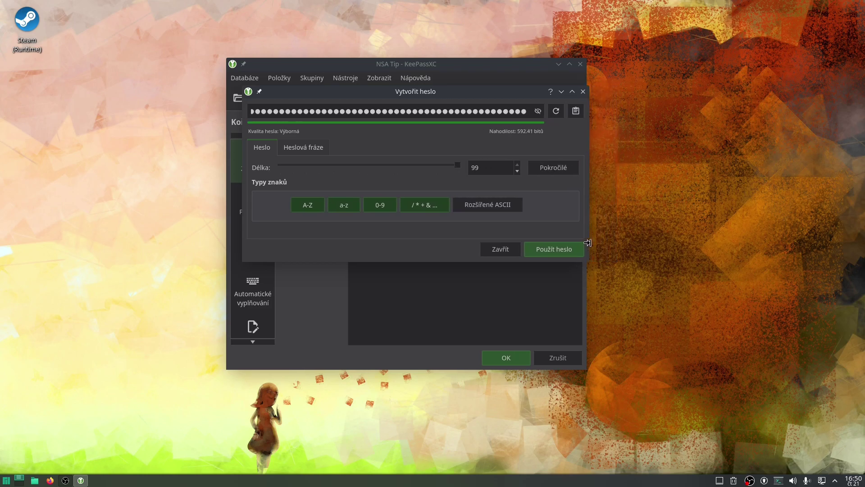
left_click(504, 207)
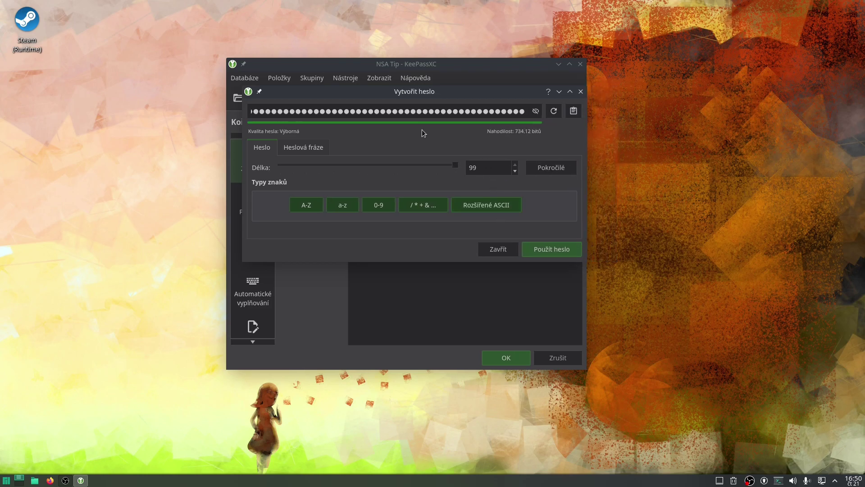
left_click_drag(456, 167, 387, 172)
left_click_drag(386, 167, 425, 186)
left_click_drag(426, 164, 364, 169)
mouse_move(364, 167)
left_mouse_down()
mouse_move(345, 166)
mouse_move(361, 166)
left_mouse_up()
Step: Show the password and toggle lowercase, uppercase, symbols and extended ASCII off, then on again
left_click(539, 112)
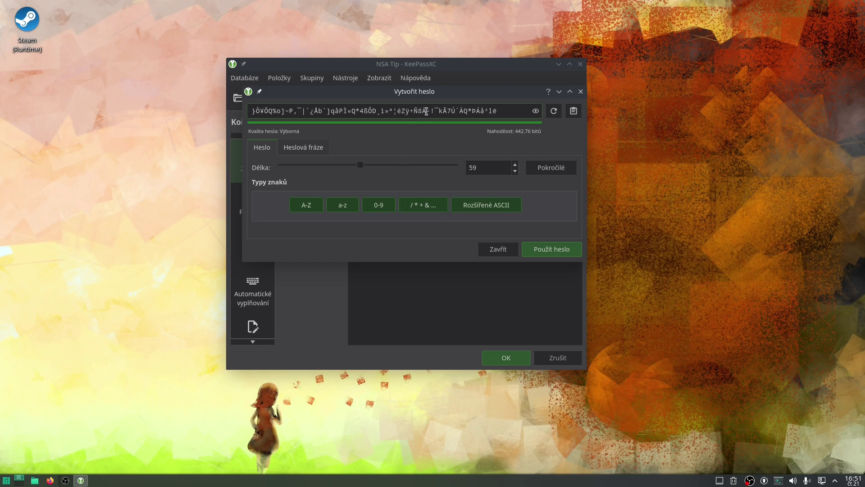
left_click(351, 205)
left_click(312, 207)
left_click(415, 205)
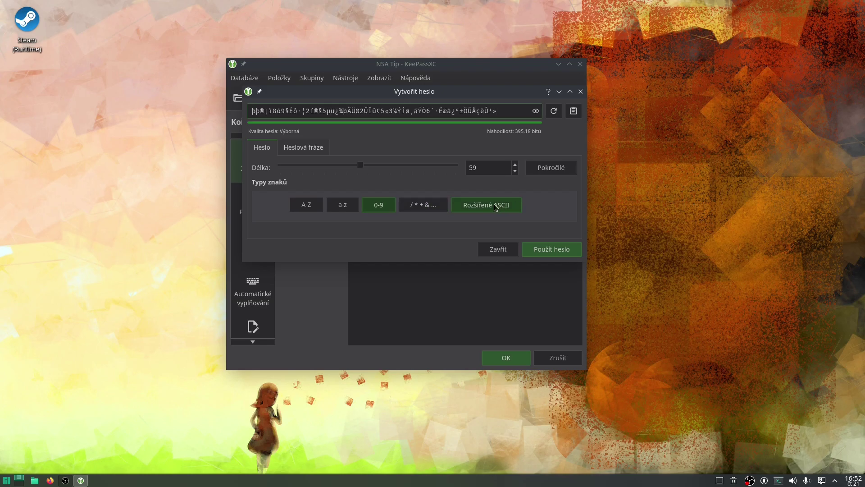
left_click(496, 206)
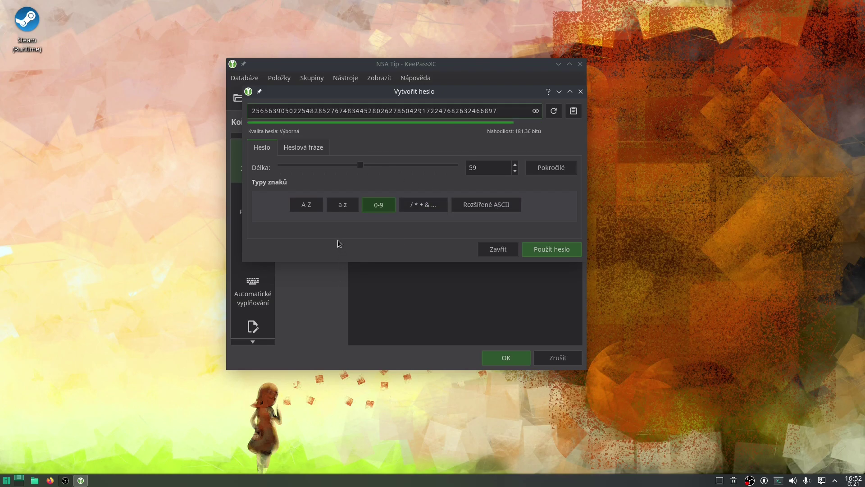
left_click(334, 206)
left_click(321, 206)
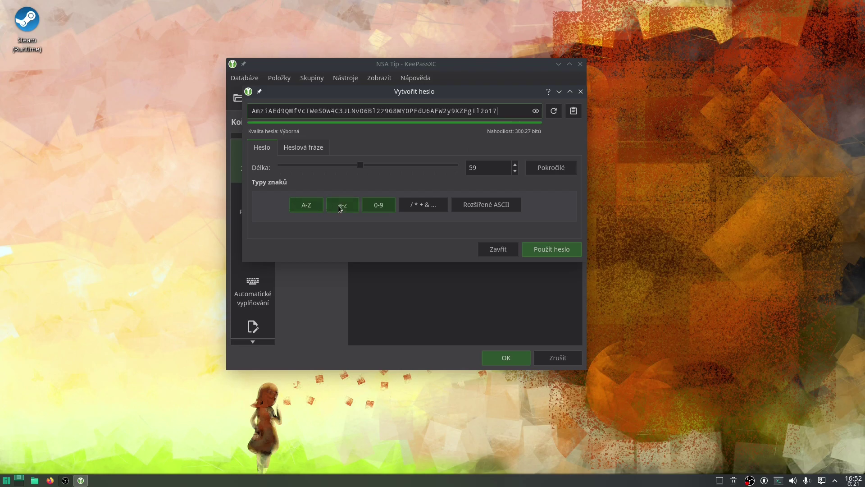
left_click(421, 205)
left_click(486, 207)
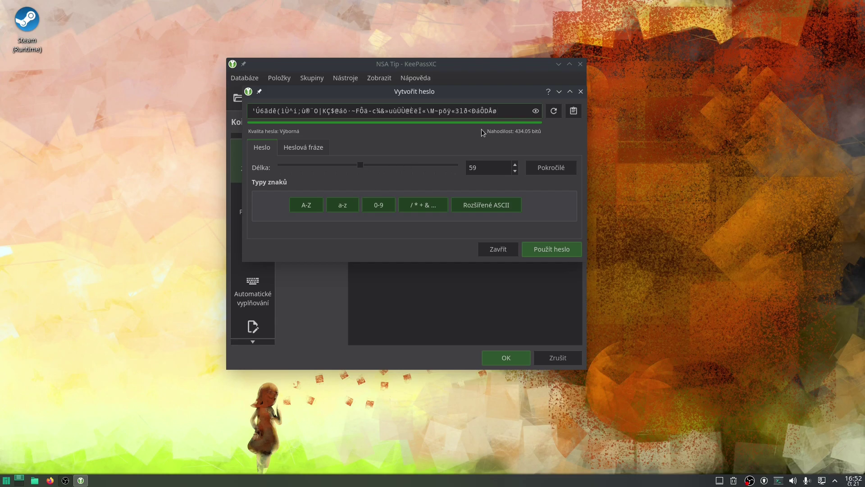
Step: Insert 'ewew' into the generated password and delete three characters
left_click(401, 110)
type("ewew")
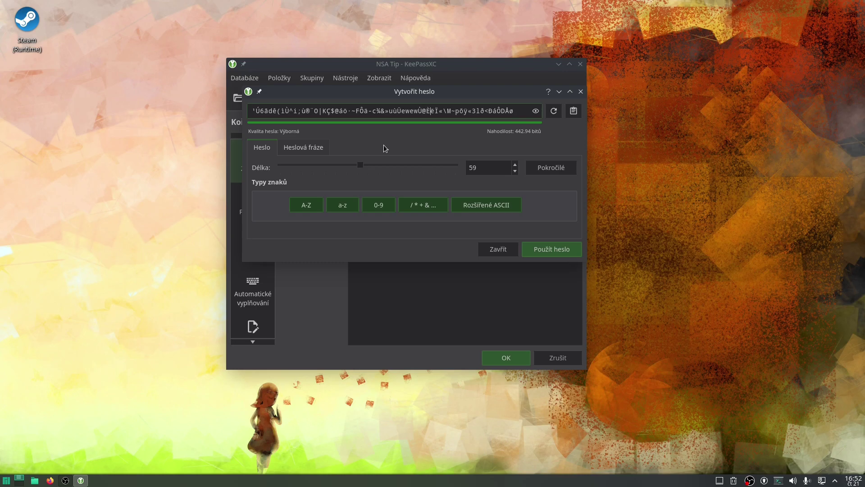
key("Delete")
key("Delete")
key("Delete")
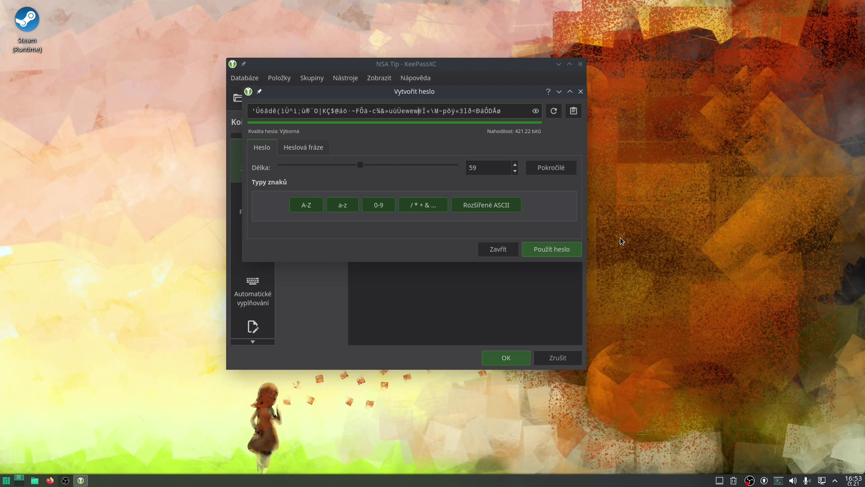
left_click(563, 251)
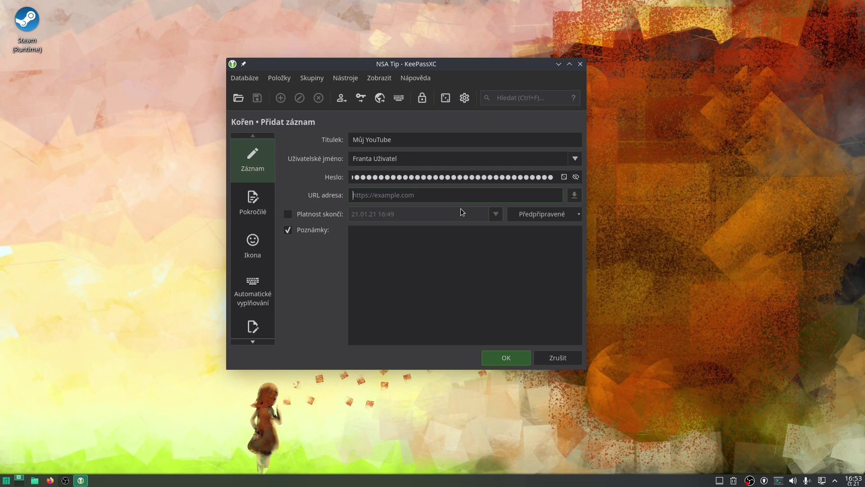
type("https")
key("ctrl+a")
type("www.ggoole.com")
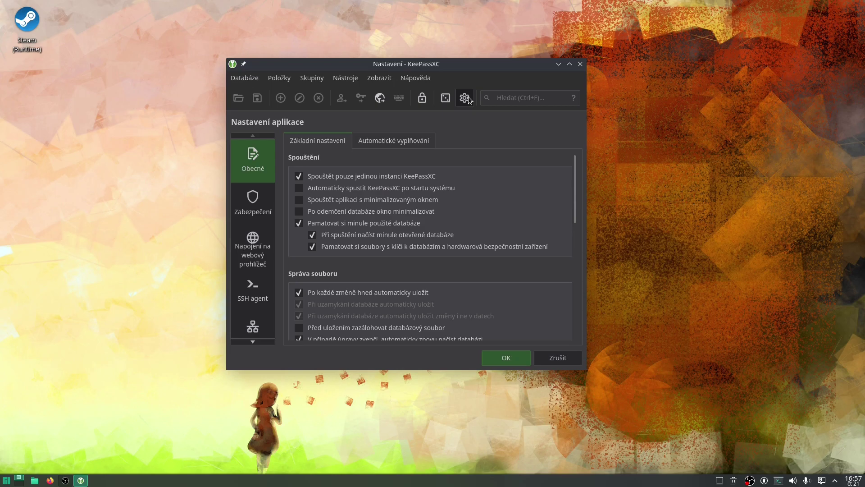
Step: Switch the settings from the General page to the Zabezpečení (security) category
scroll(456, 244, "down", 3)
scroll(455, 243, "up", 3)
left_click(253, 209)
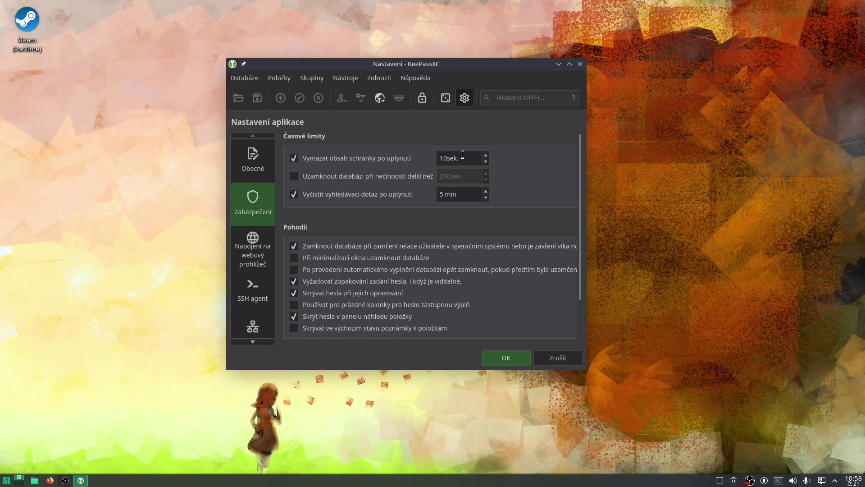
Step: Leave the 'Vymazat obsah schránky po uplynutí' clipboard timeout at 10 sek. in the security settings
left_click(486, 155)
left_click(486, 161)
scroll(486, 158, "up", 5)
left_click_drag(455, 61, 425, 58)
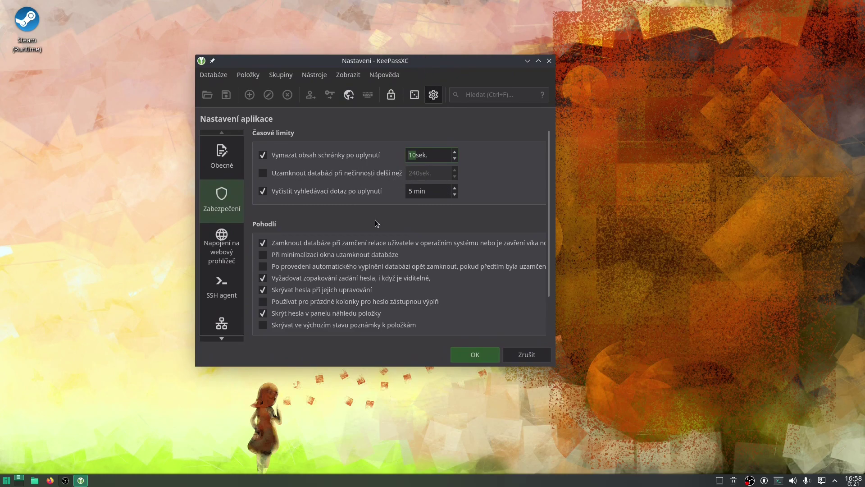
scroll(374, 220, "down", 1)
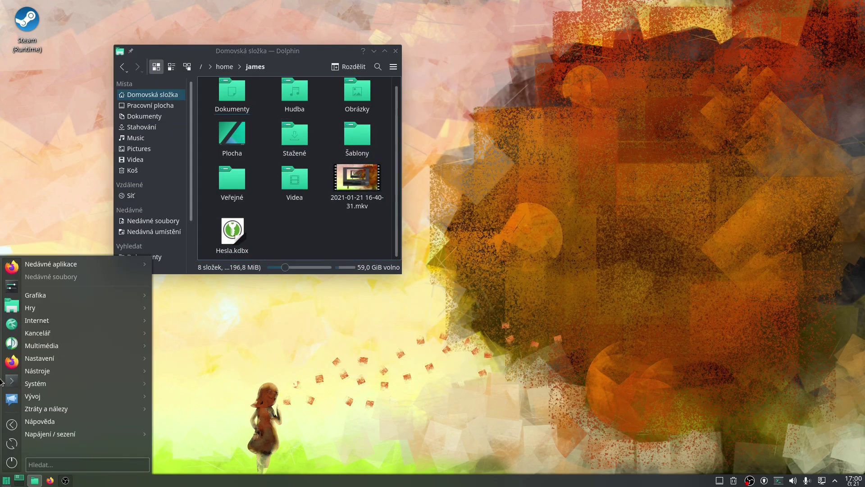
Step: Relaunch KeePassXC by searching 'kee', then enter the master password for Hesla.kdbx
type("kee")
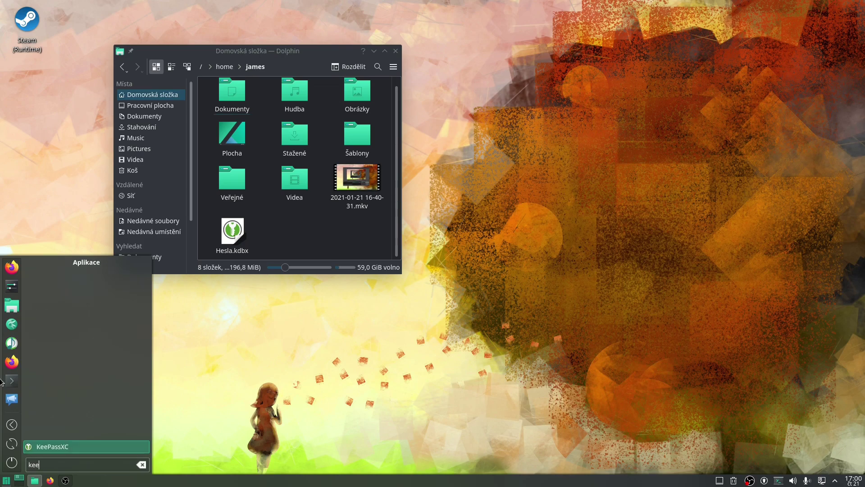
key("Return")
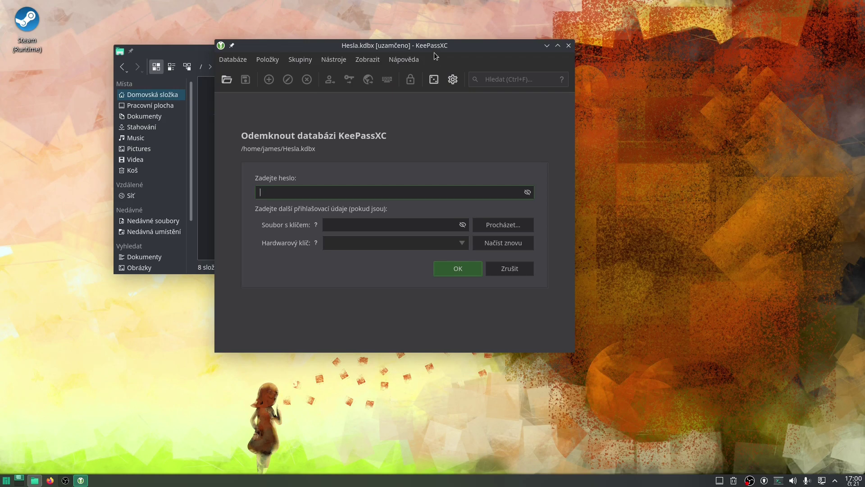
left_click_drag(436, 46, 444, 69)
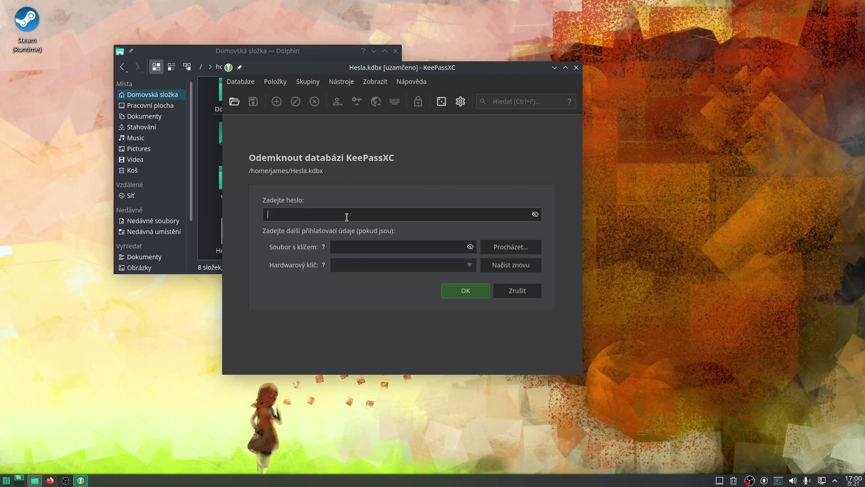
type("*****")
Step: Unlock the NSA Tip database and widen its window to show the Můj YouTube entry
left_click(469, 294)
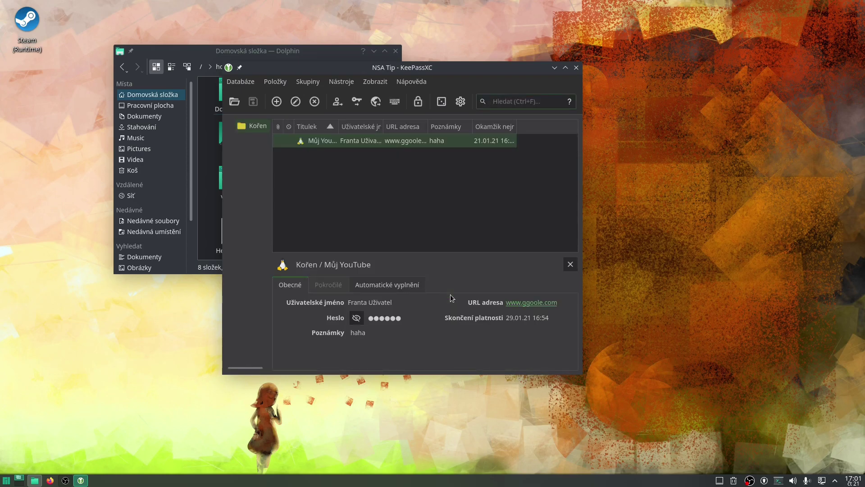
left_click_drag(345, 82, 312, 75)
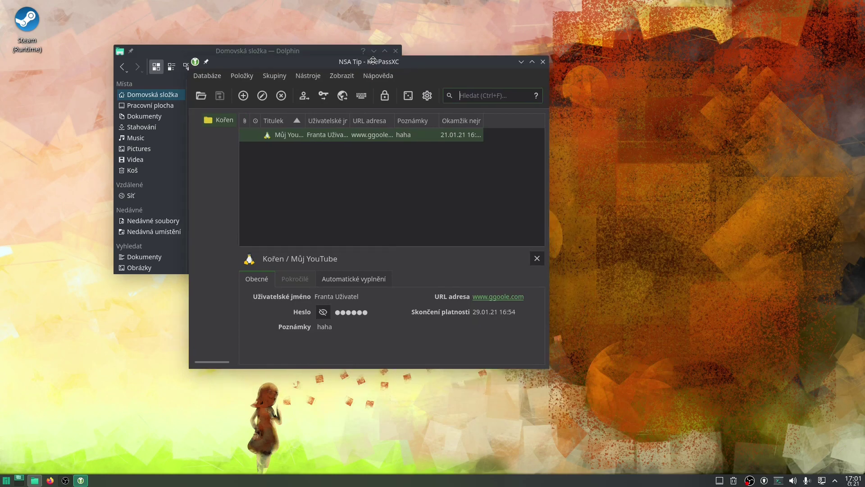
mouse_move(548, 151)
left_mouse_down()
mouse_move(672, 136)
mouse_move(549, 137)
left_mouse_up()
left_click_drag(411, 72, 430, 78)
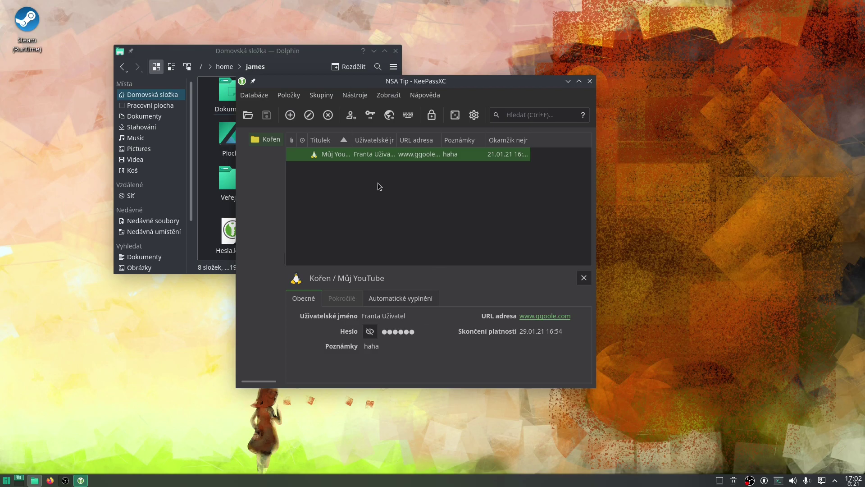
Step: Reposition the KeePassXC window on screen, then bring OBS Studio to the front
left_click_drag(485, 83, 438, 84)
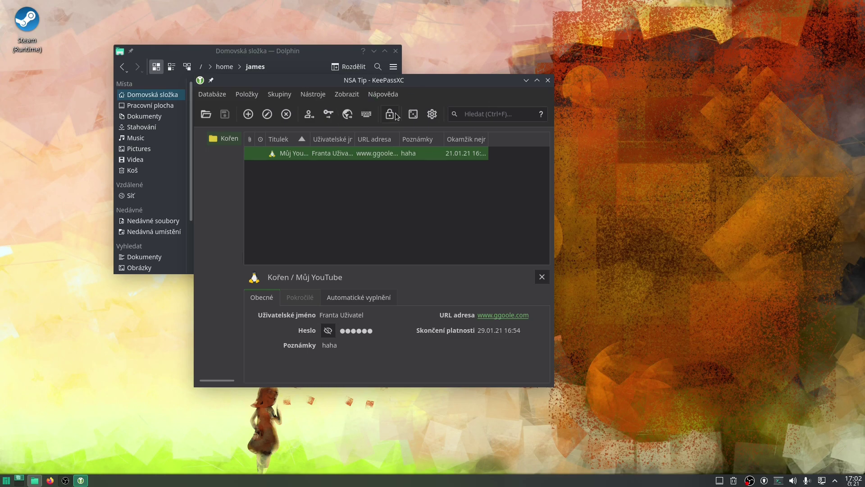
left_click_drag(432, 79, 532, 71)
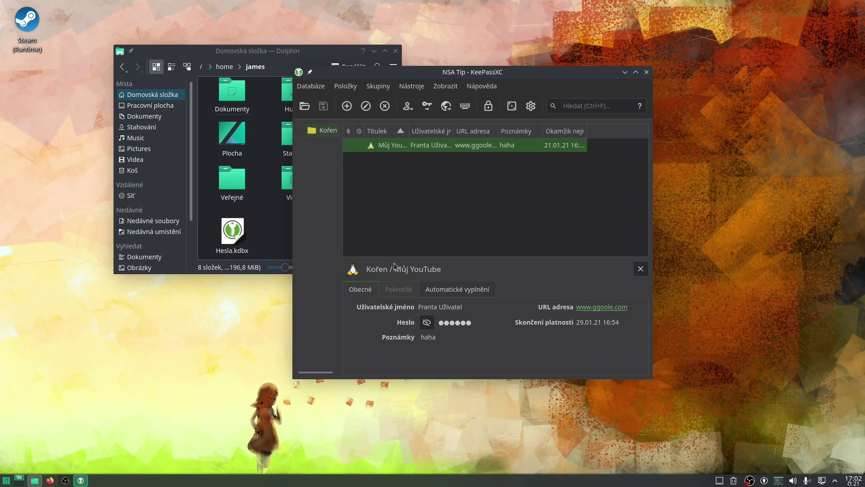
left_click_drag(447, 72, 371, 82)
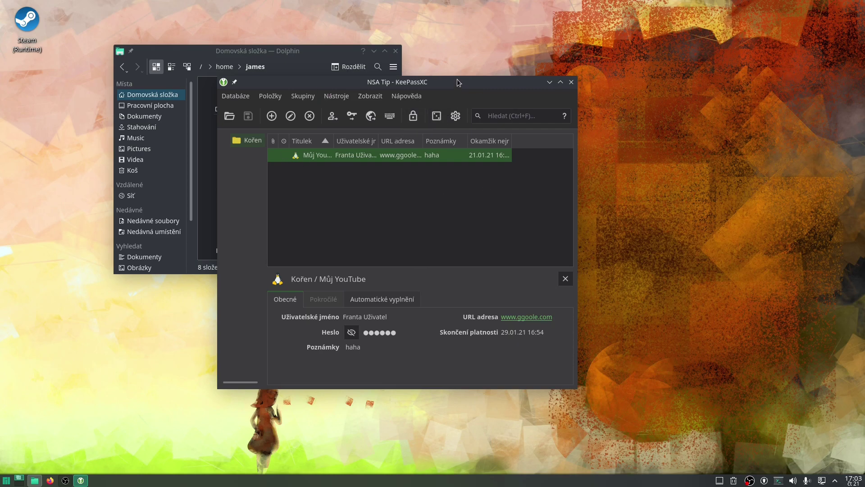
mouse_move(458, 85)
left_mouse_down()
mouse_move(546, 122)
mouse_move(418, 77)
mouse_move(486, 108)
mouse_move(457, 98)
left_mouse_up()
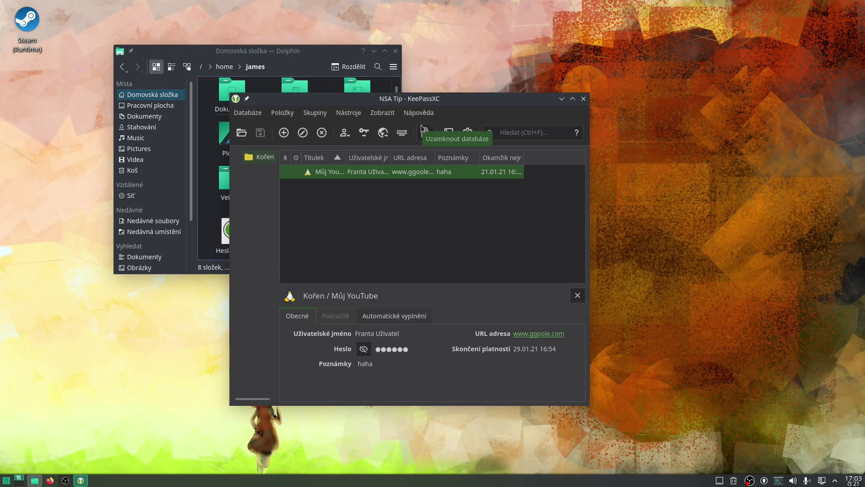
left_click(65, 480)
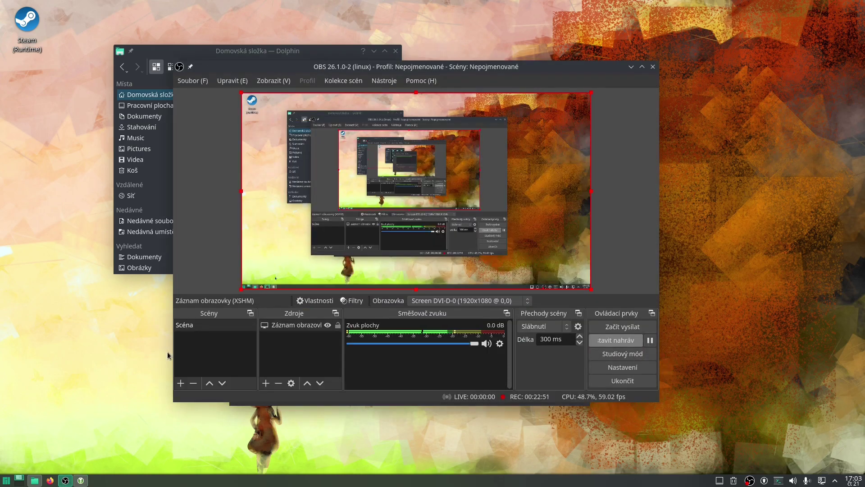